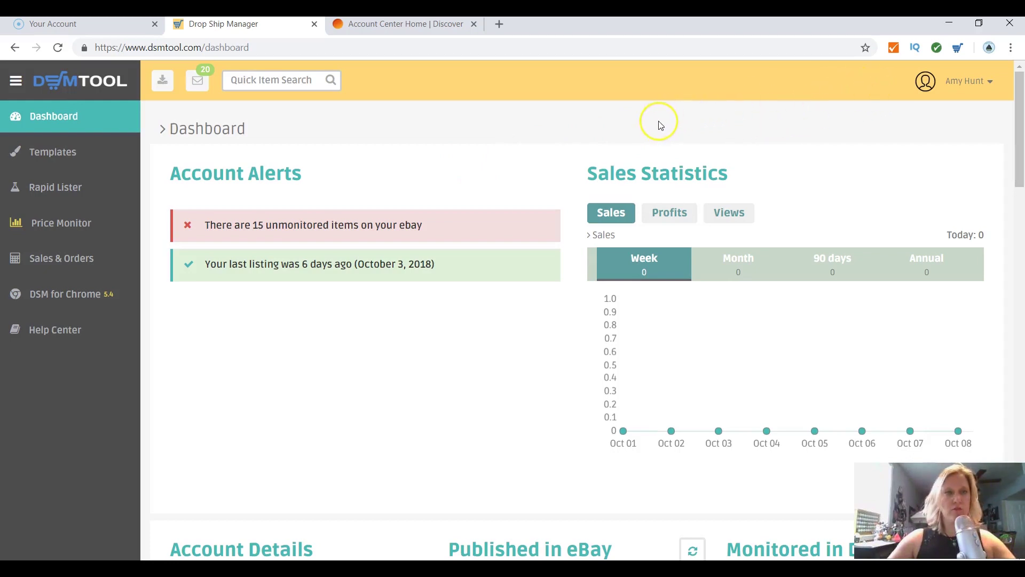
# Reveal the Auto Order entry under Sales & Orders in the left sidebar
pyautogui.moveTo(62, 260)
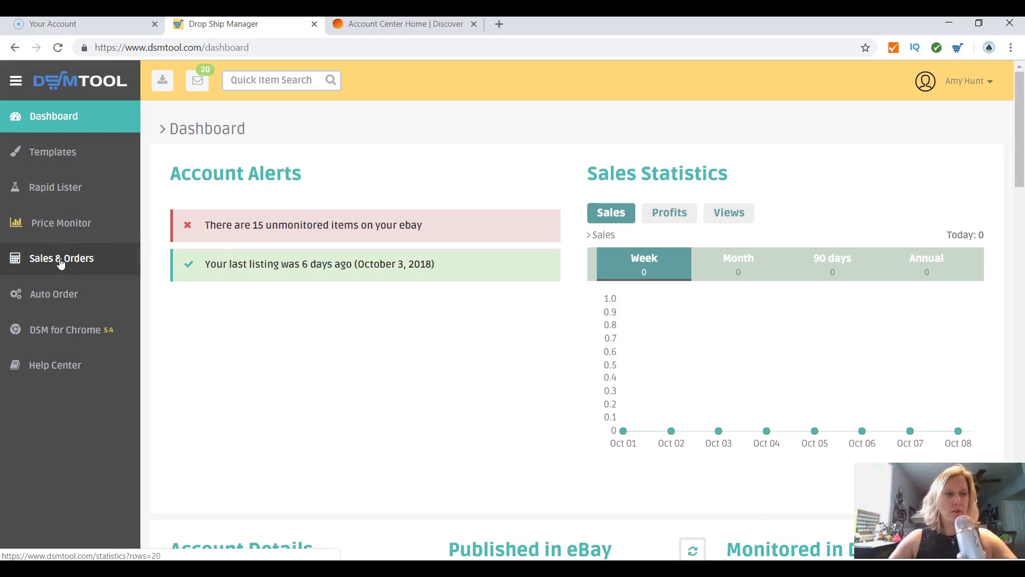
# Open Auto-Order and scroll past the credit plans to the amazon.com Managing Accounts section
pyautogui.click(63, 294)
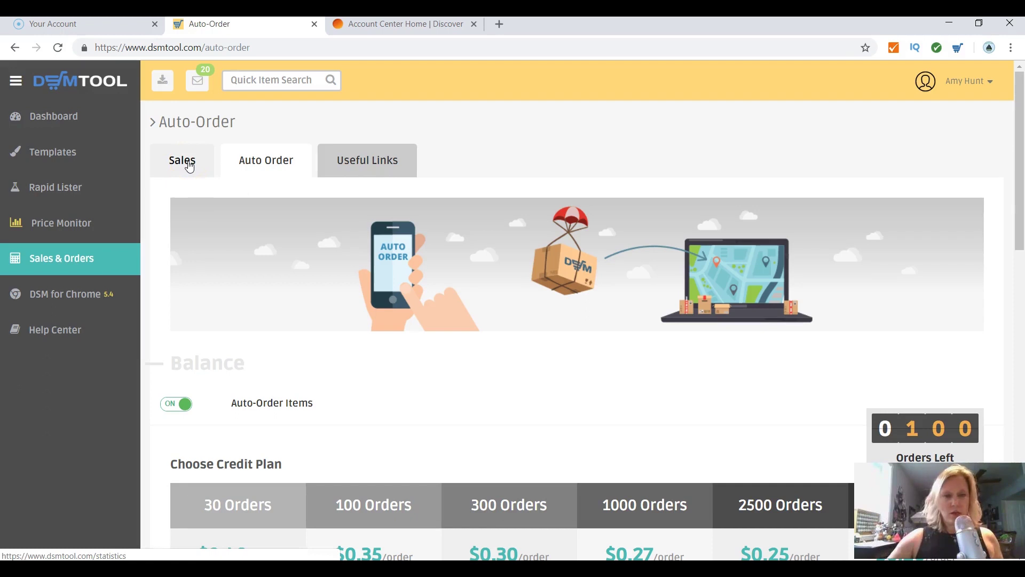
pyautogui.scroll(-1, 460, 162)
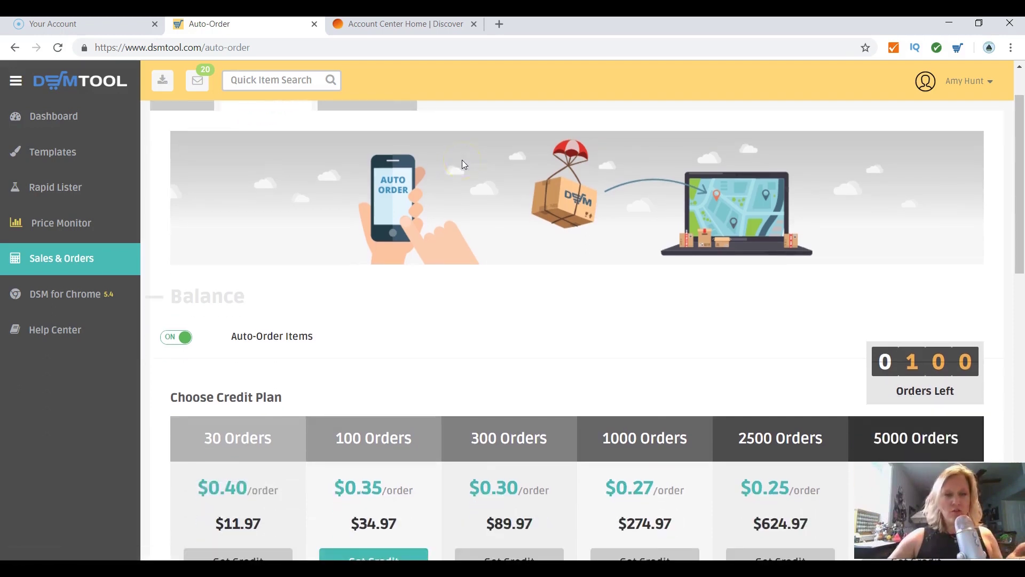
pyautogui.scroll(-1, 477, 220)
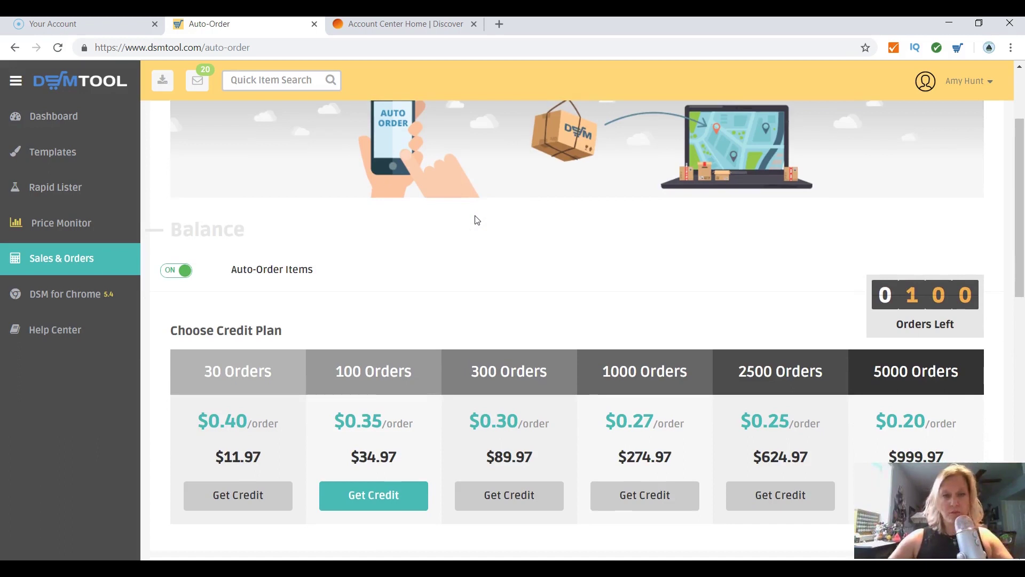
pyautogui.scroll(-2, 339, 295)
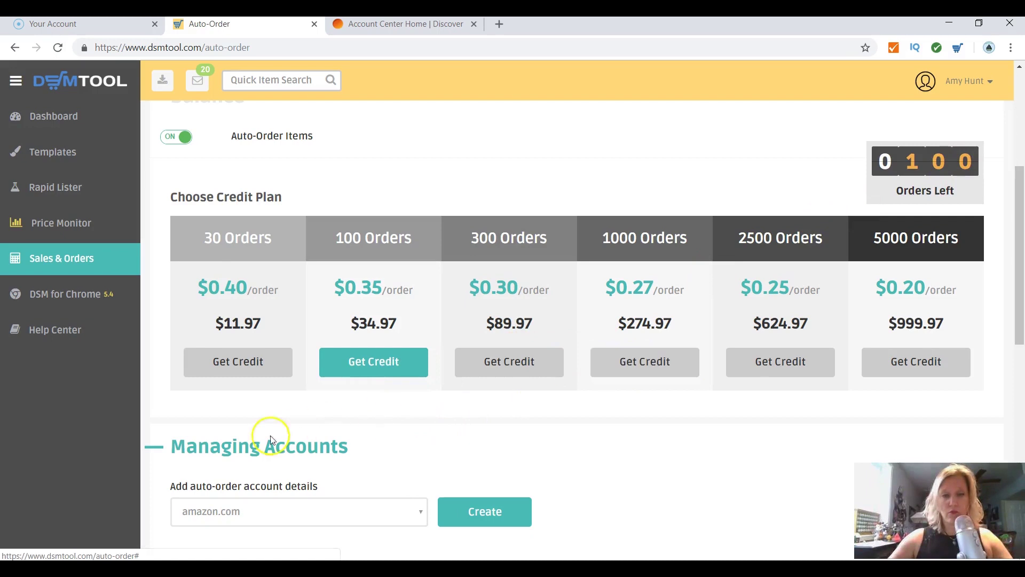
pyautogui.scroll(-3, 317, 434)
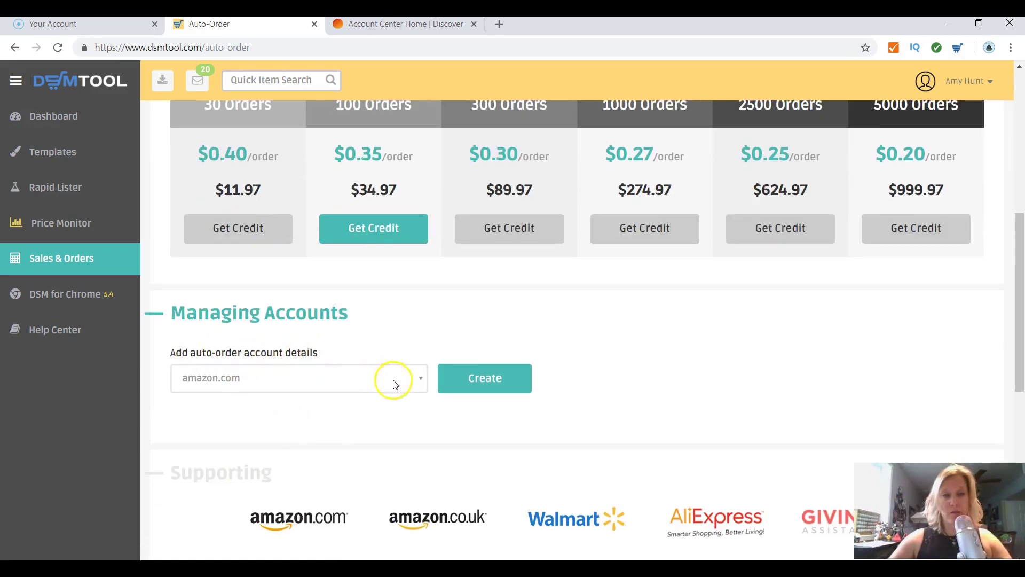
# Add the amazon.com account with credentials, gift message 'THANK YOU for your purchase!', zipcode and auto-tracking on
pyautogui.click(478, 376)
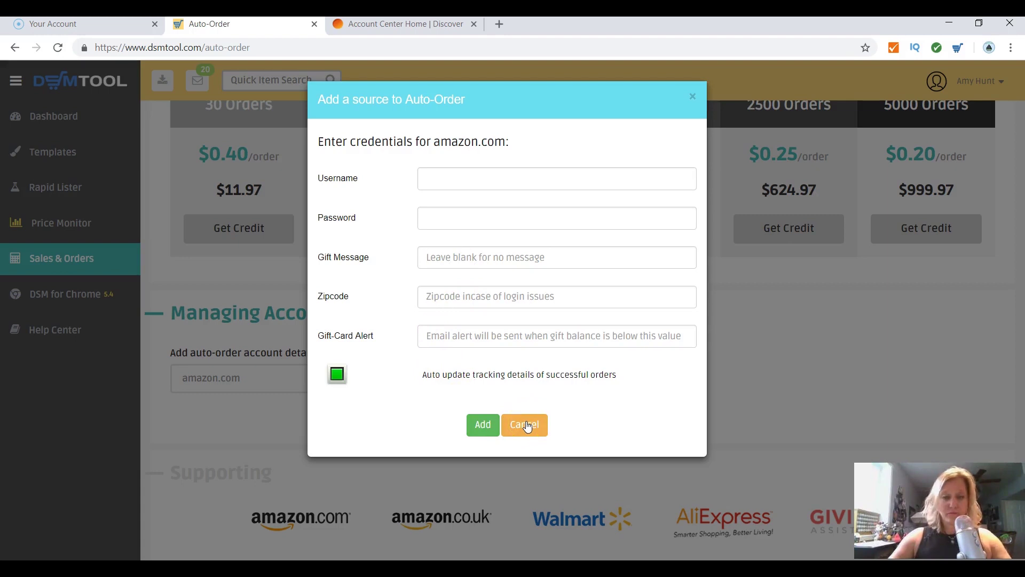
pyautogui.click(481, 423)
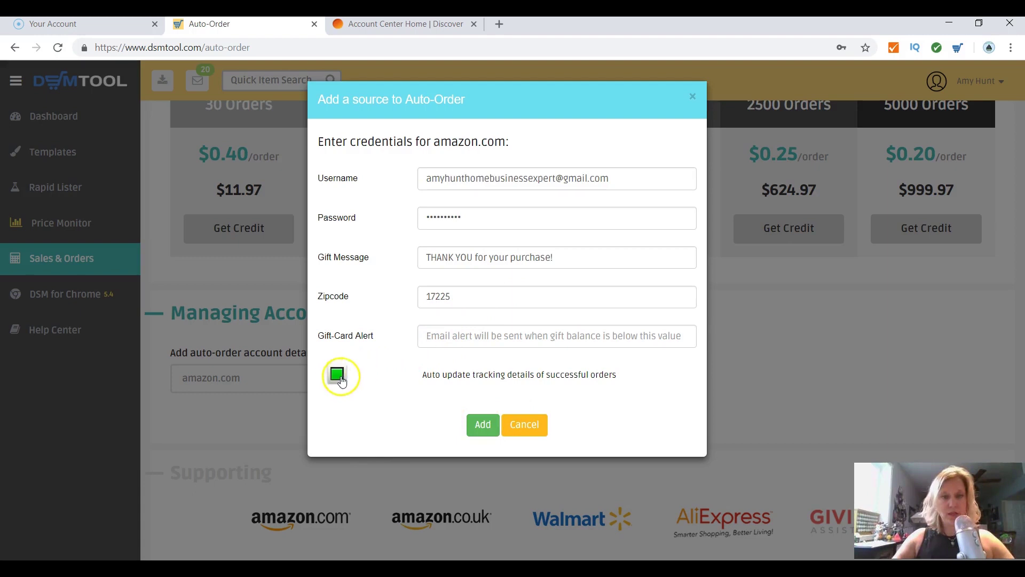
pyautogui.click(336, 378)
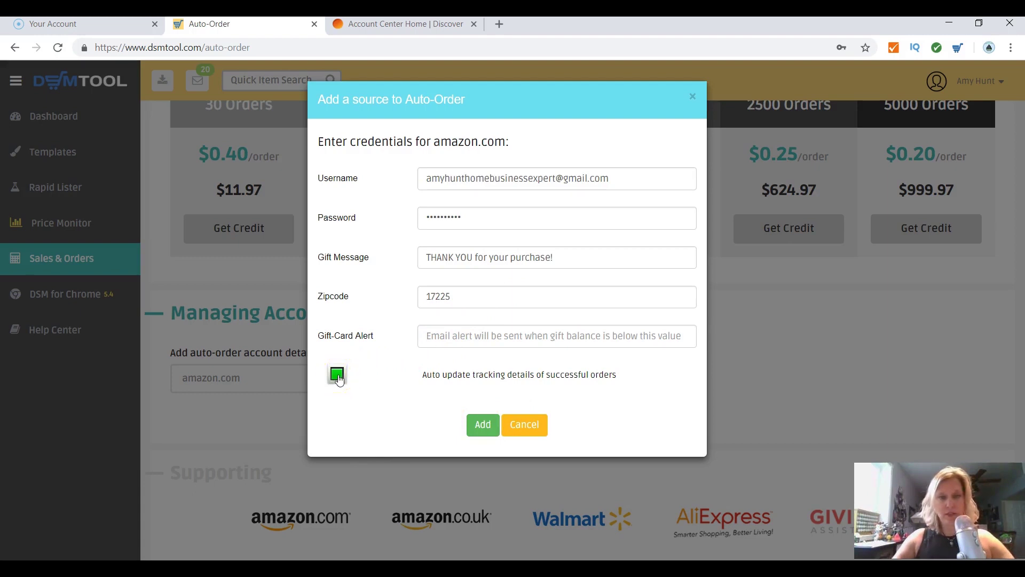
pyautogui.click(339, 379)
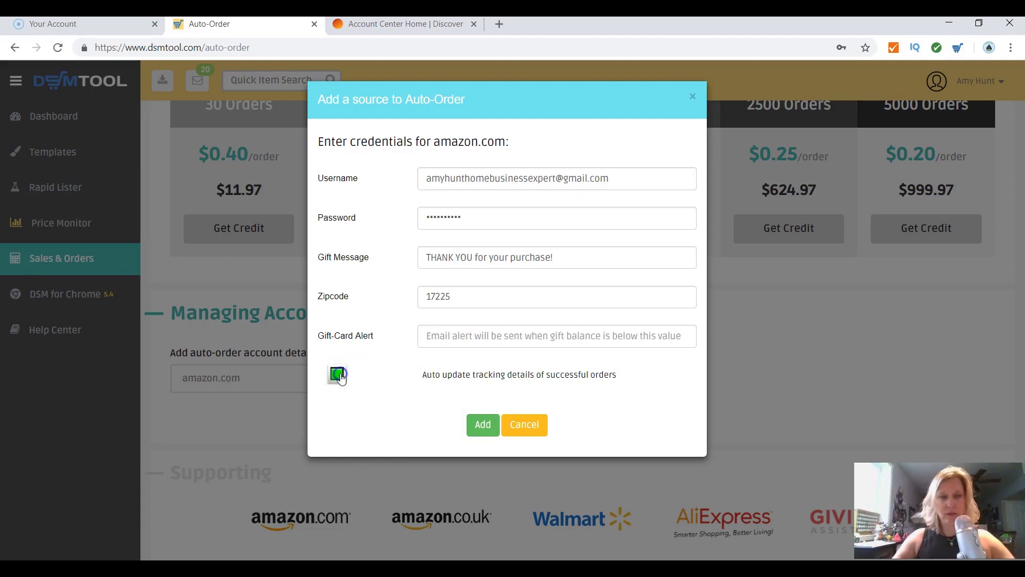
pyautogui.click(433, 337)
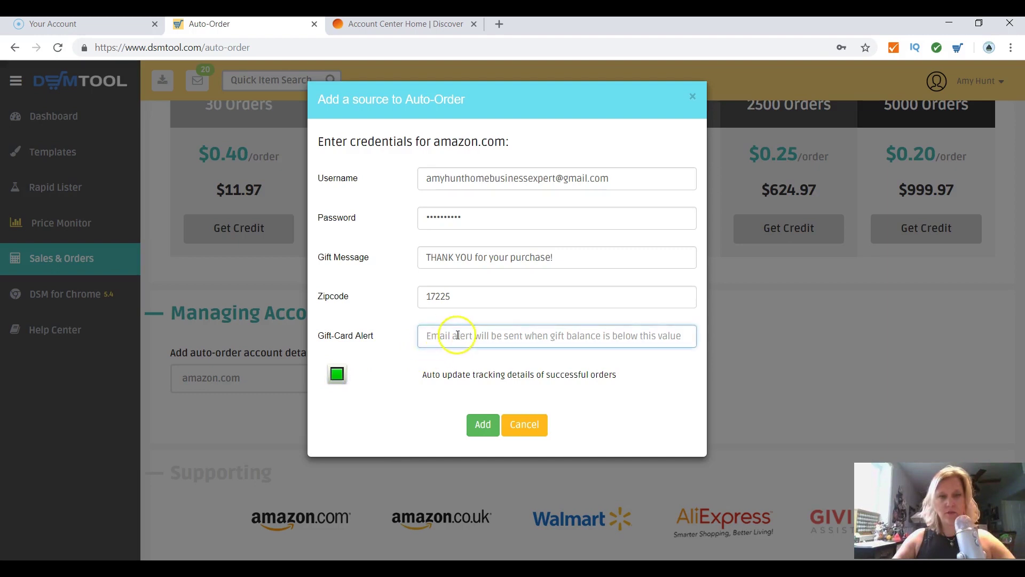
pyautogui.click(482, 425)
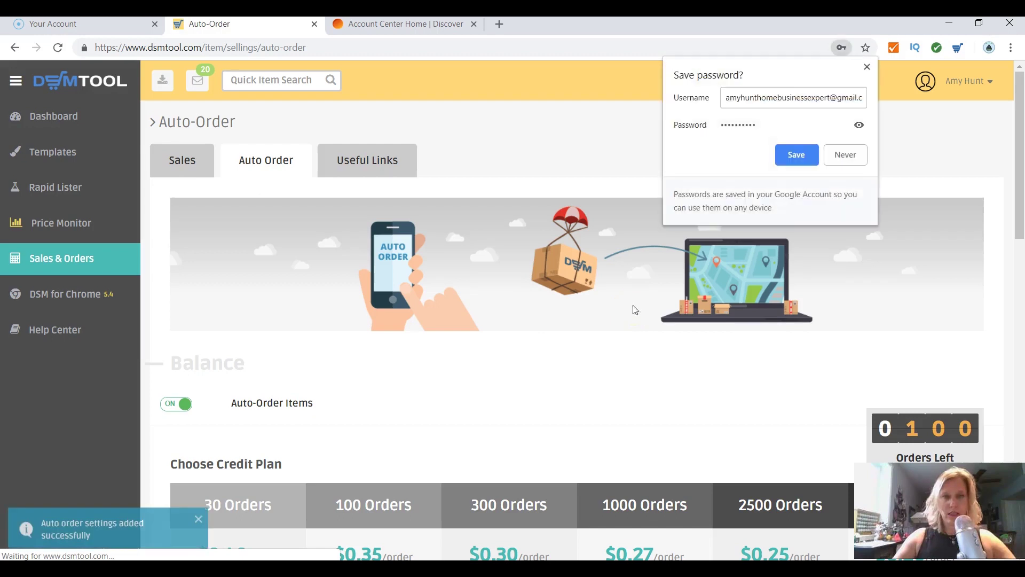
# Let the browser remember the password, then review the supported source sites and Managing Accounts
pyautogui.click(796, 155)
pyautogui.scroll(-1, 535, 297)
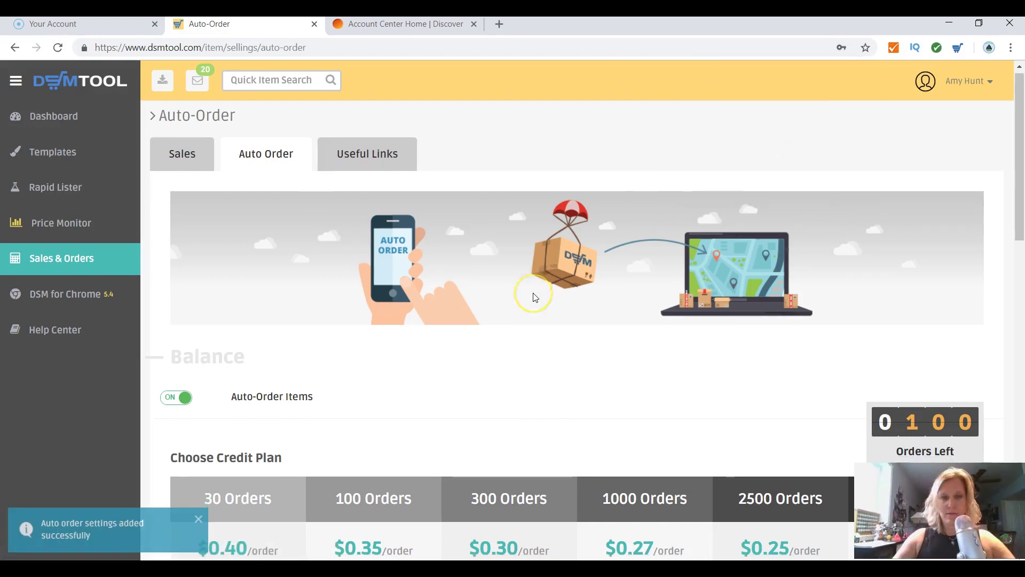
pyautogui.scroll(-7, 534, 295)
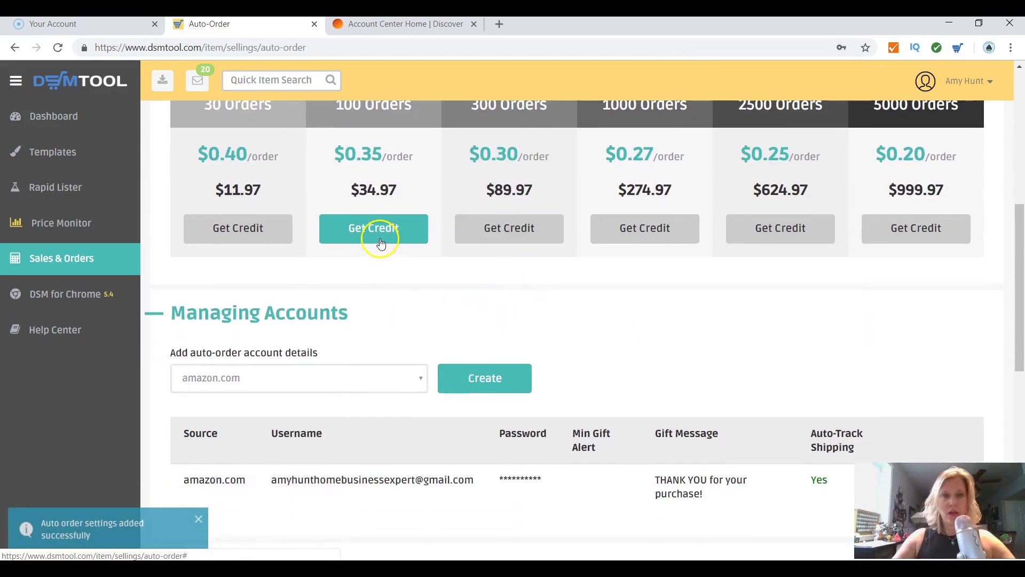
pyautogui.scroll(-2, 427, 390)
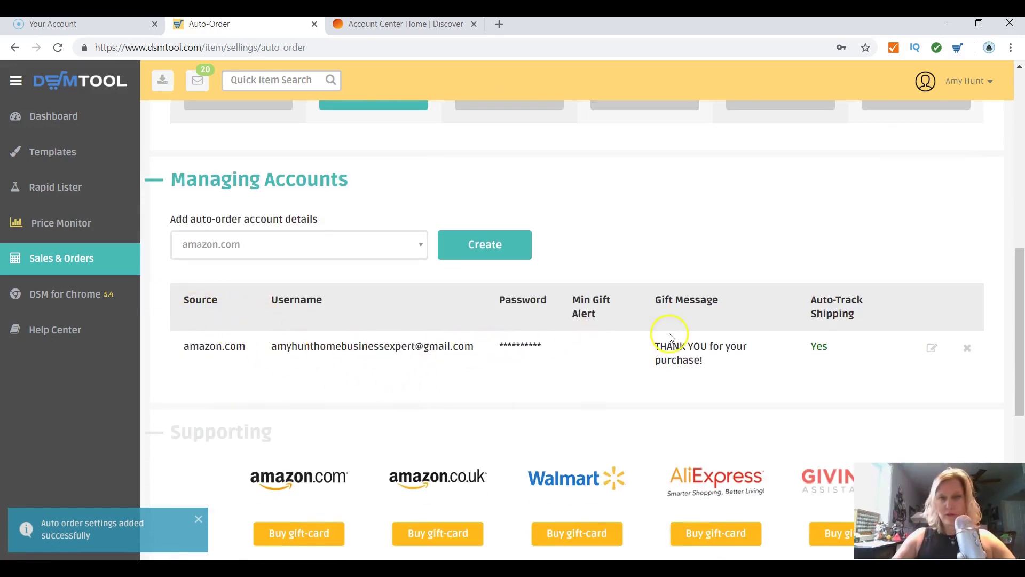
pyautogui.click(417, 250)
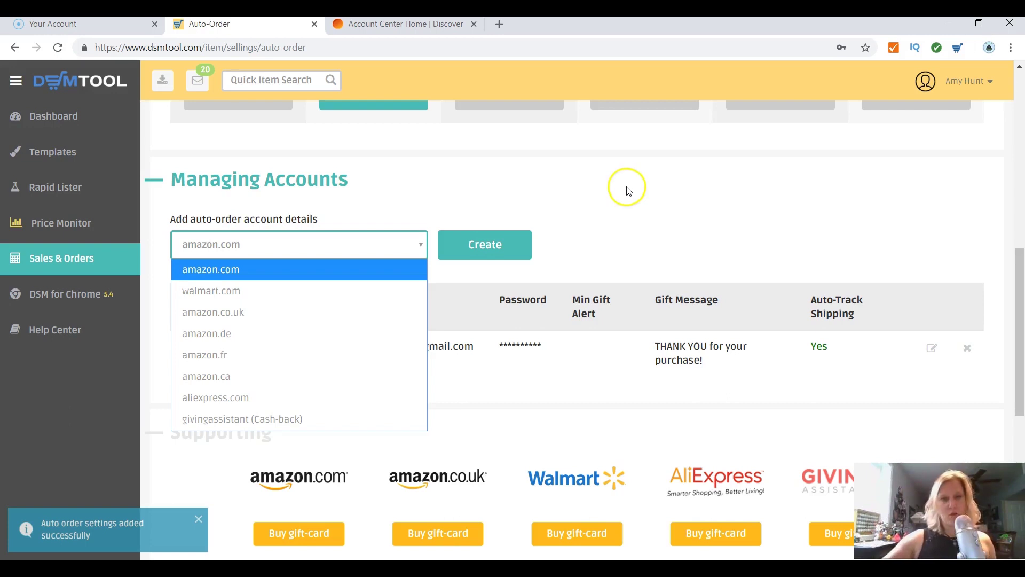
pyautogui.scroll(-5, 599, 193)
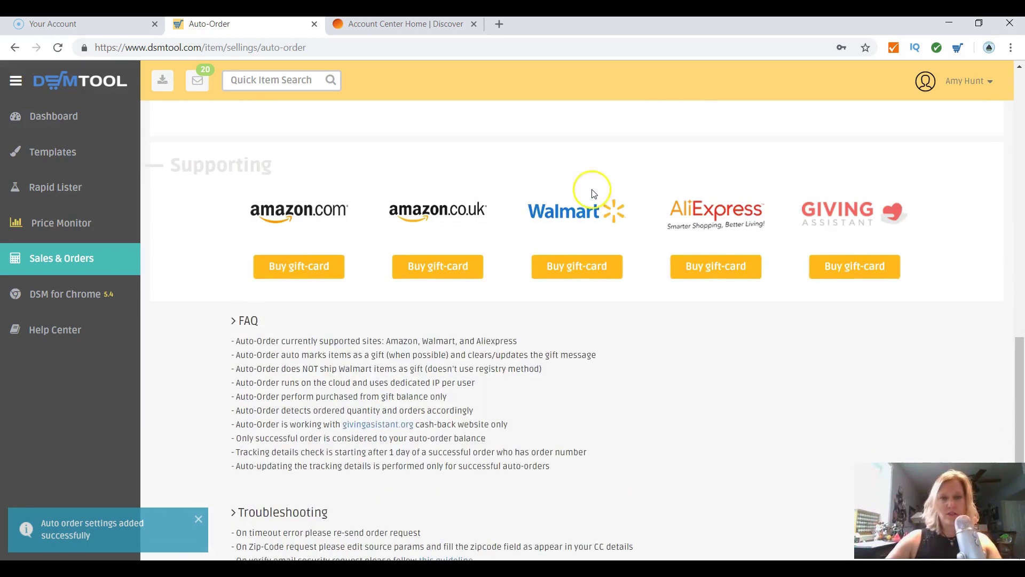
pyautogui.scroll(4, 522, 218)
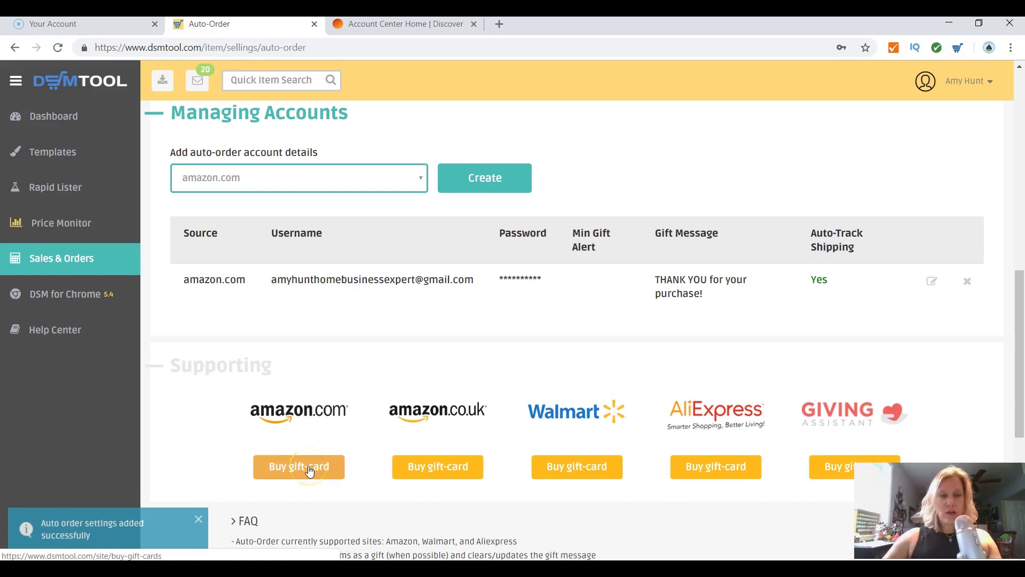
# Browse Walmart's Basic Blue eGift Card amounts, then return to the Auto-Order page
pyautogui.click(576, 475)
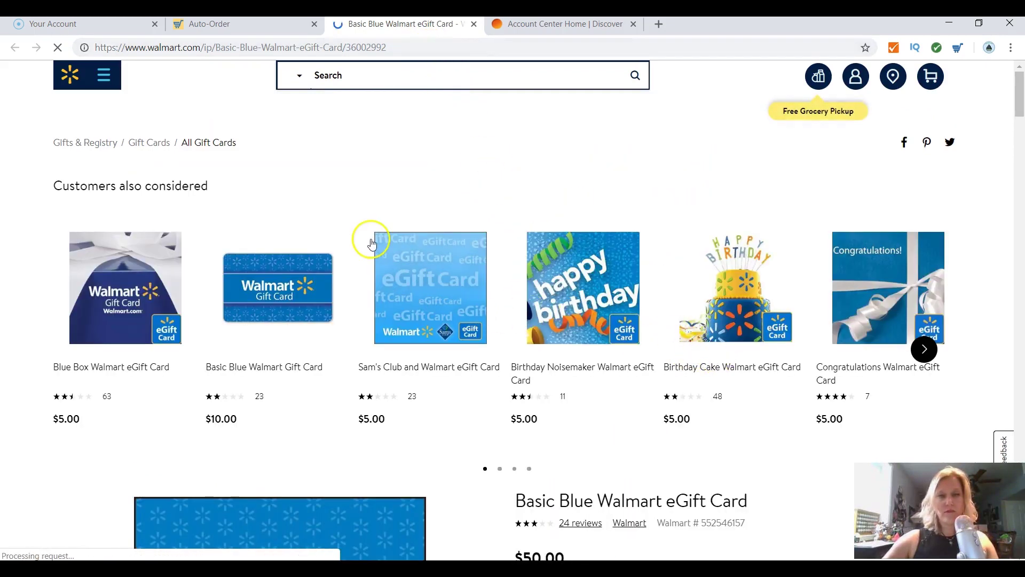
pyautogui.scroll(-5, 372, 244)
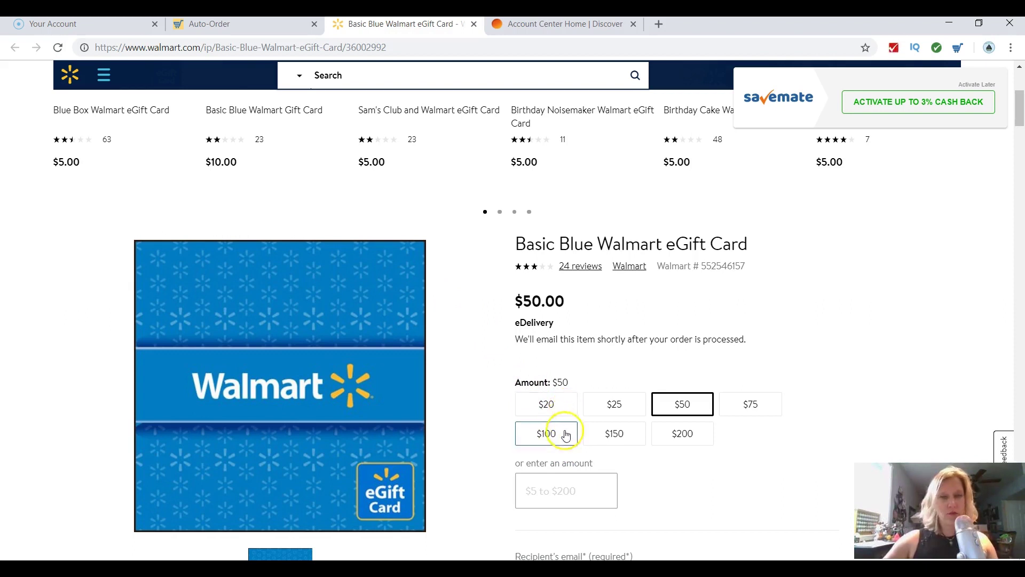
pyautogui.scroll(-4, 778, 366)
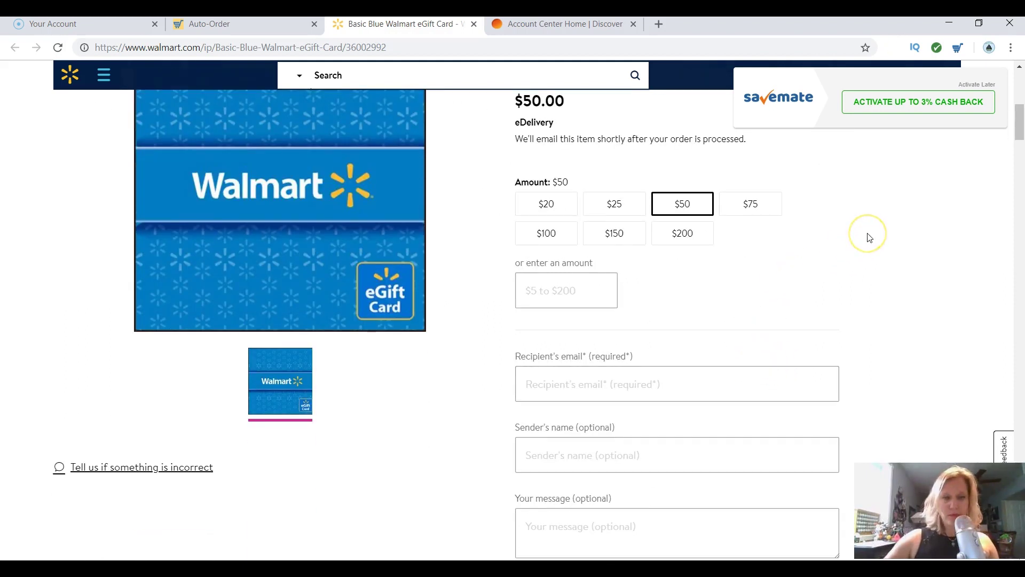
pyautogui.scroll(8, 822, 249)
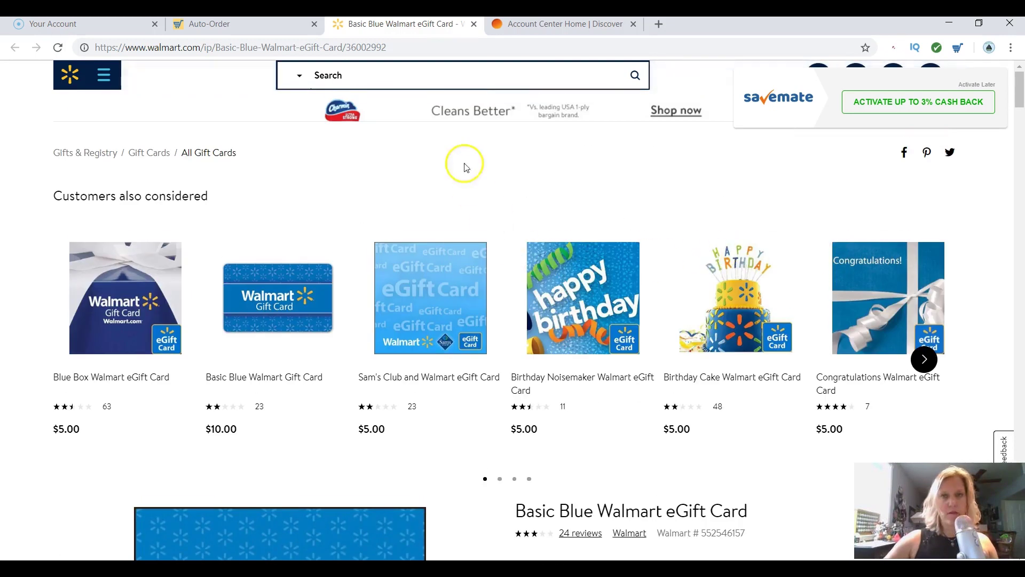
pyautogui.click(262, 26)
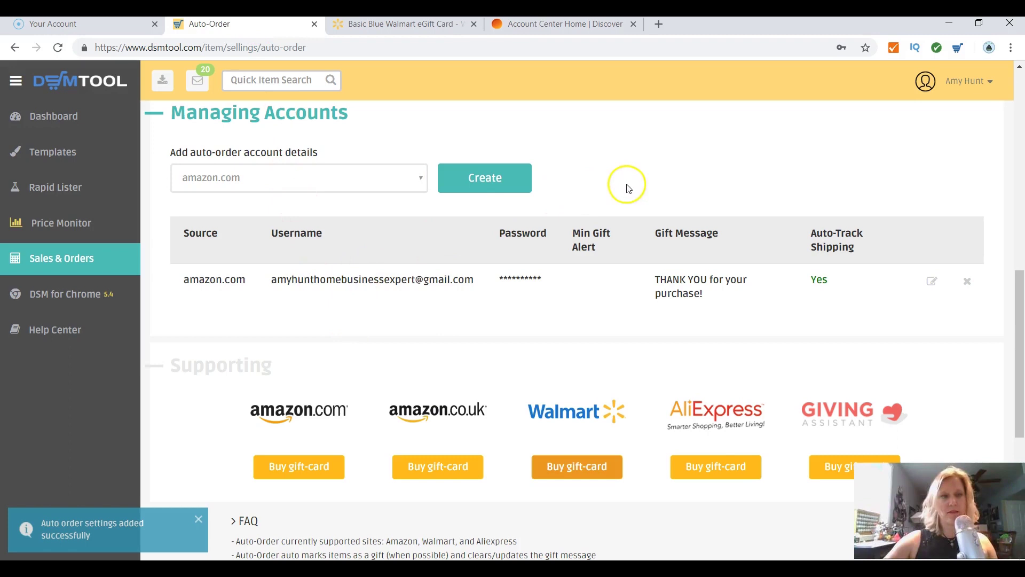
# Collapse the Sales & Orders menu and switch to the Discover account center
pyautogui.moveTo(64, 265)
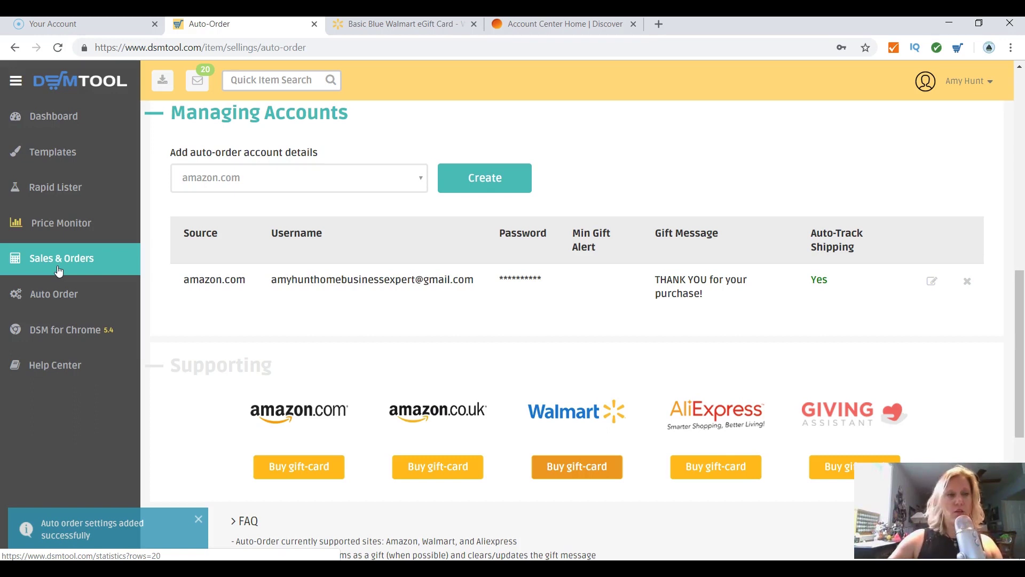
pyautogui.click(62, 267)
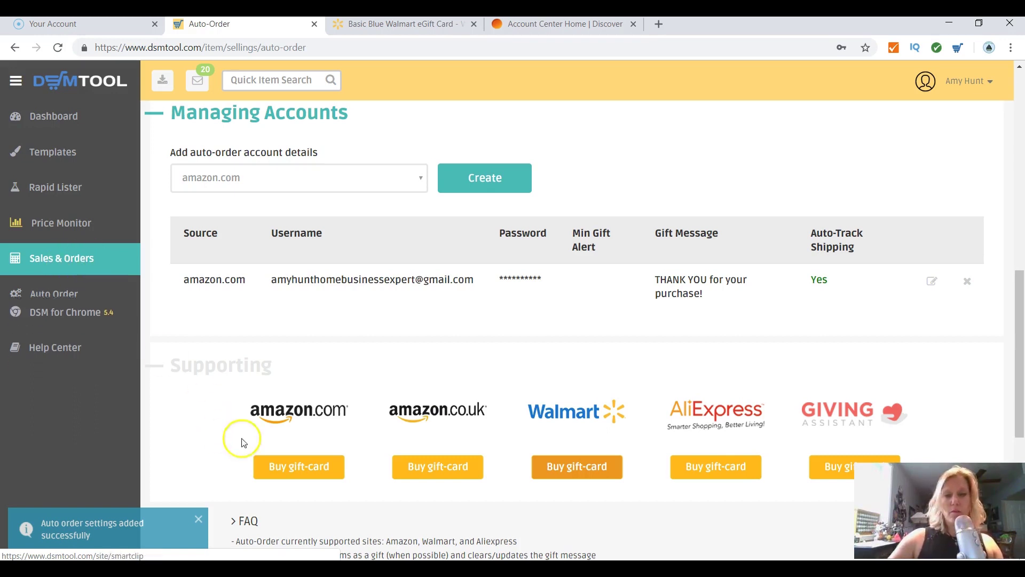
pyautogui.click(316, 476)
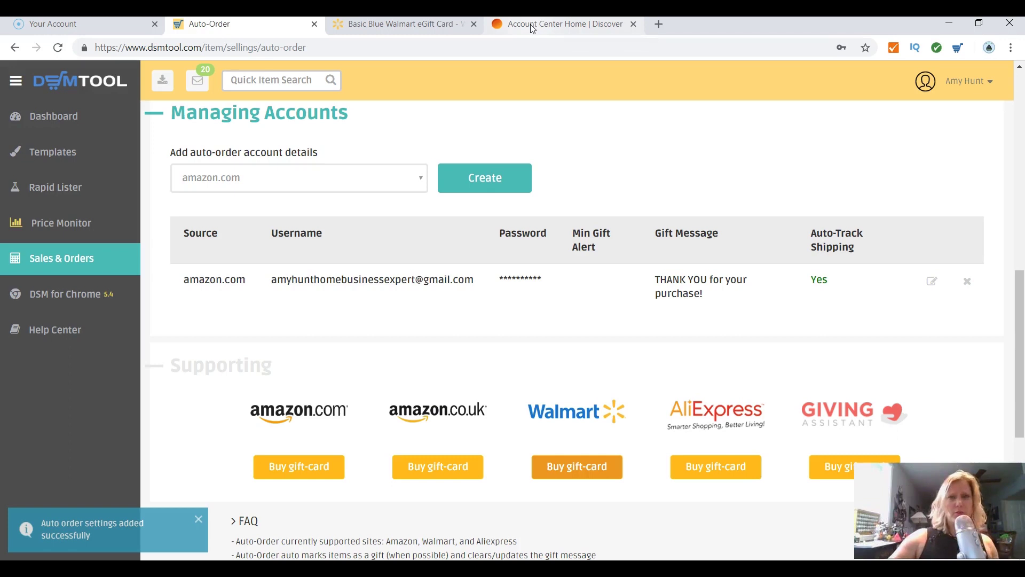
pyautogui.click(562, 29)
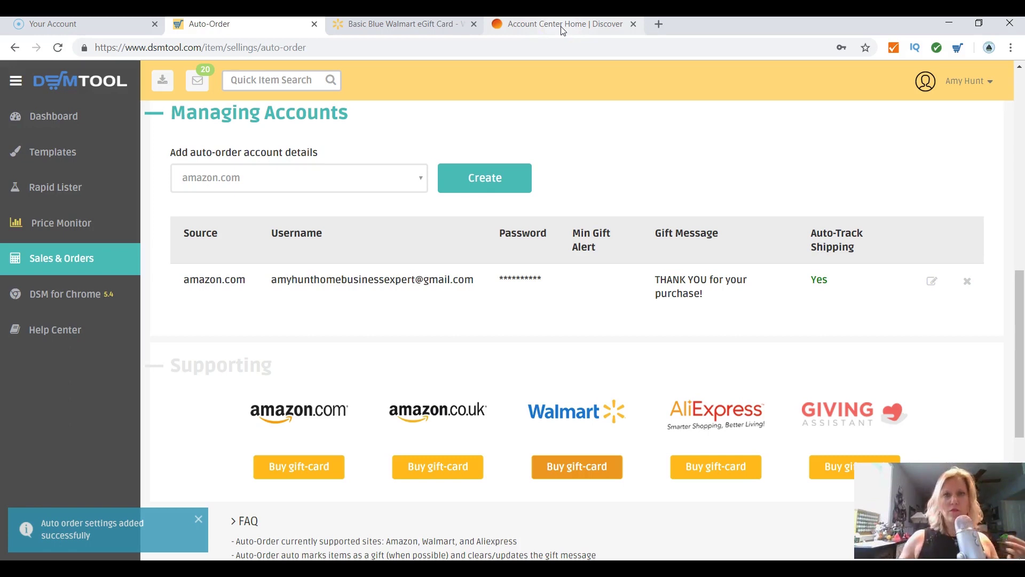
pyautogui.click(562, 29)
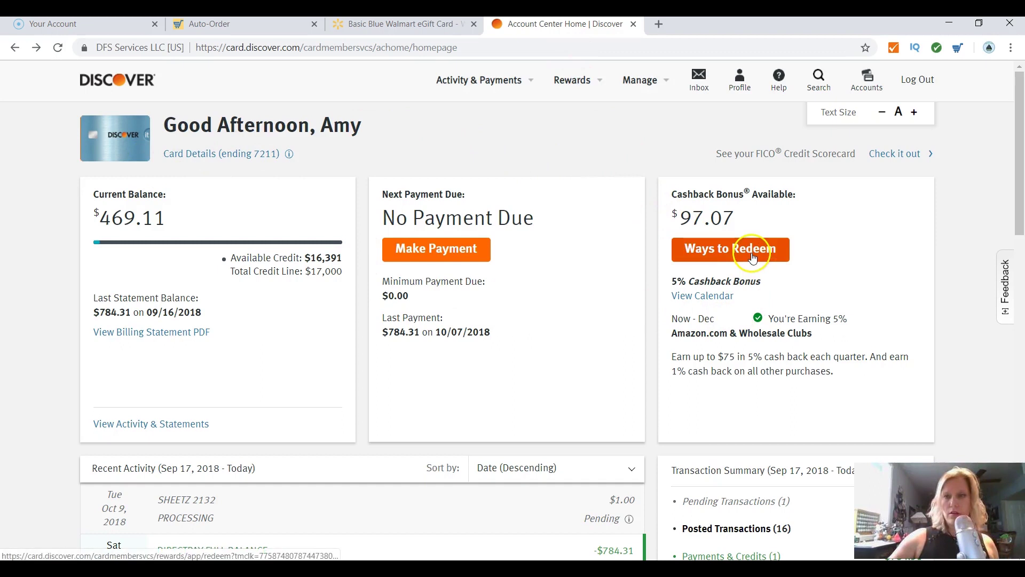
# Show Discover's Amazon.com Cashback Bonus redemption, highlighting the $97.07 available at checkout
pyautogui.click(729, 262)
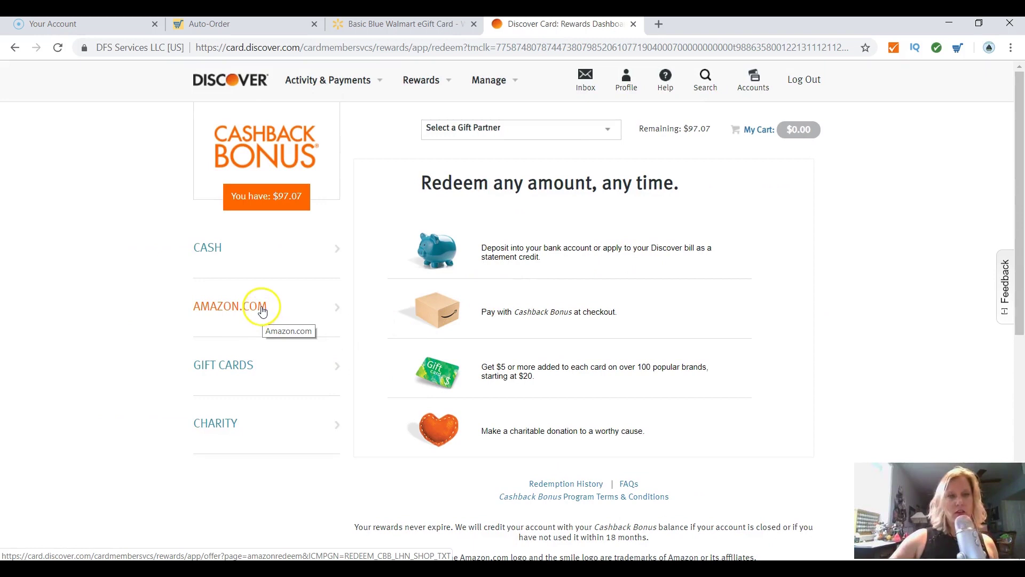
pyautogui.click(262, 311)
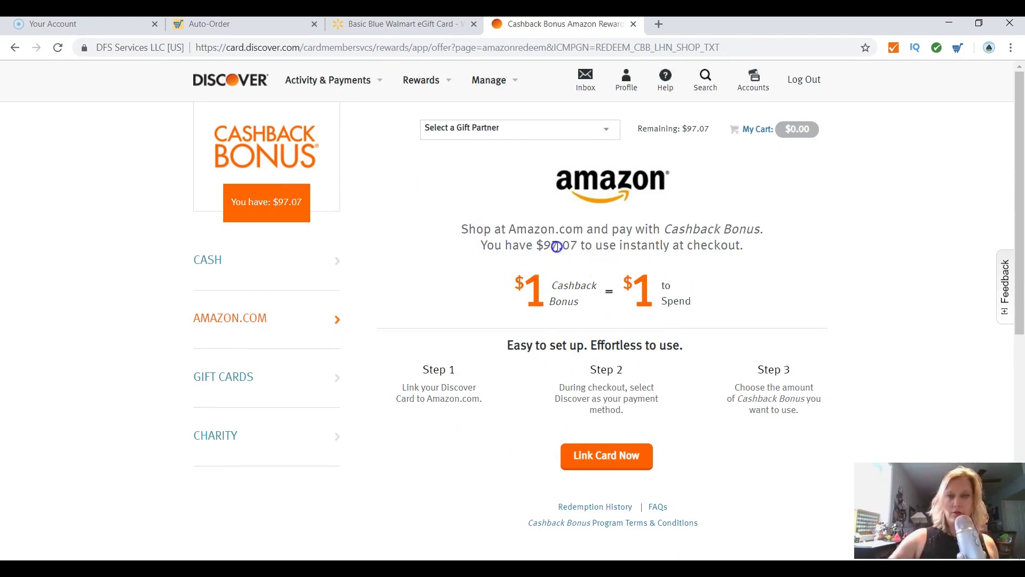
pyautogui.moveTo(559, 246); pyautogui.dragTo(541, 246)
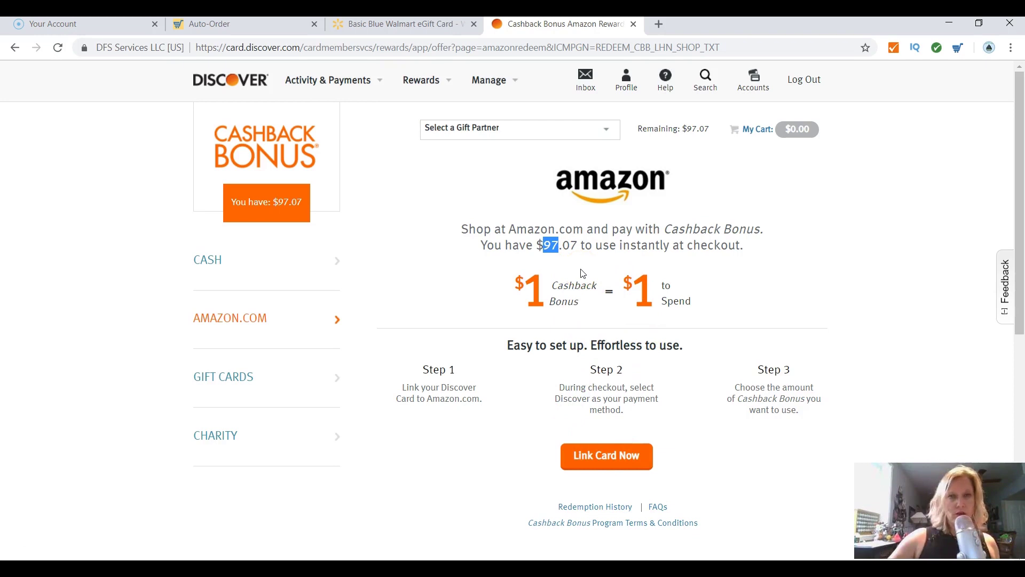
pyautogui.click(558, 244)
pyautogui.click(582, 350)
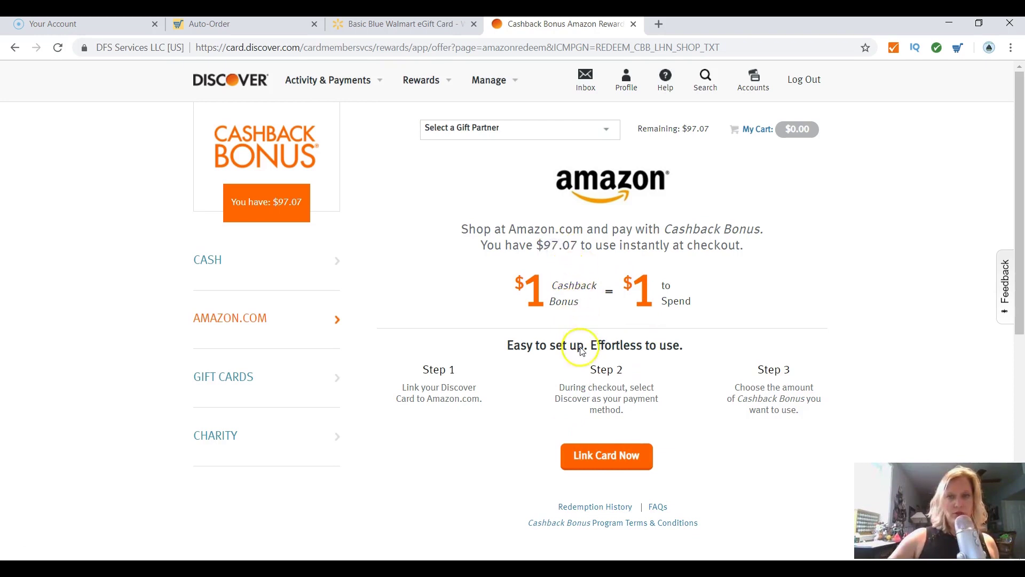